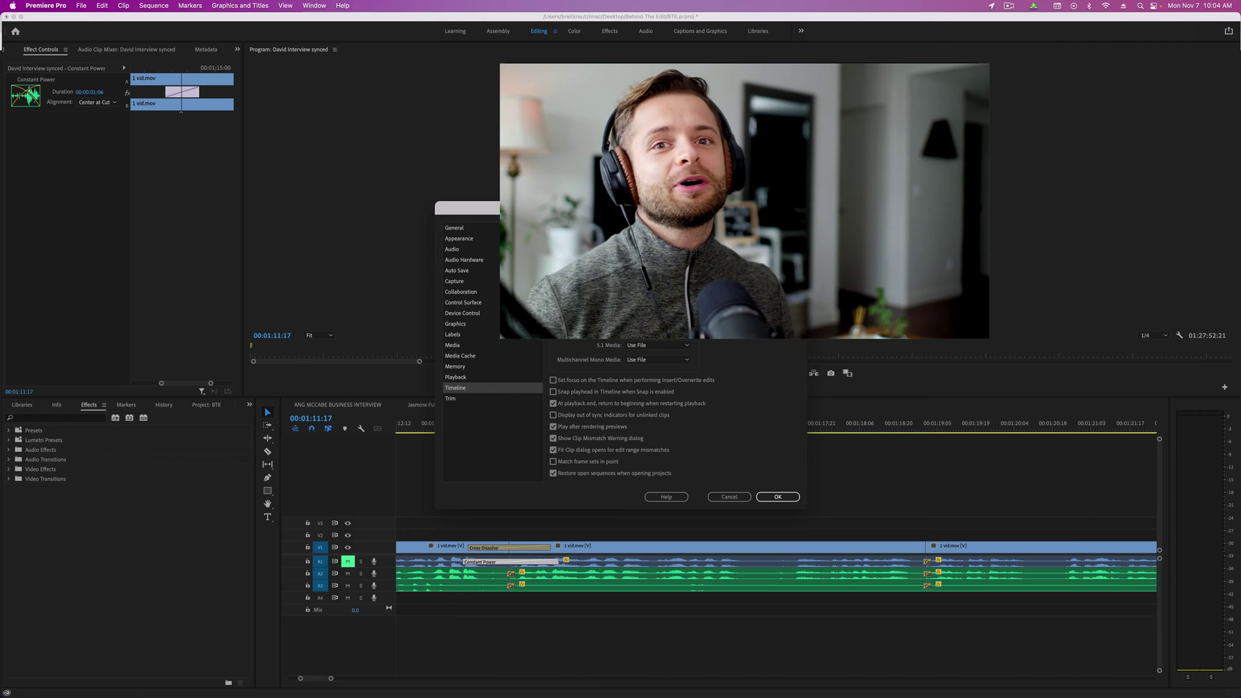
Step: Confirm the Preferences dialog with OK to return to the David Interview synced sequence
click(777, 496)
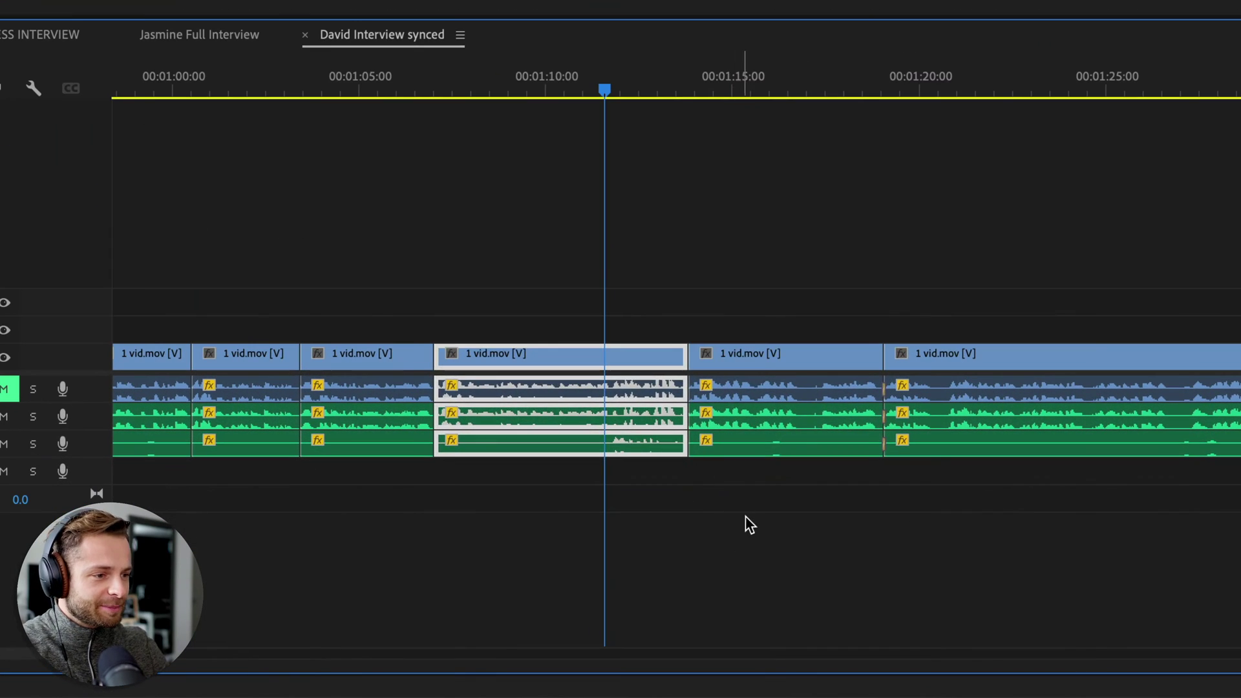
Step: Apply default transitions to the cut between two adjacent clips and trim the audio crossfade longer
drag(746, 516, 676, 249)
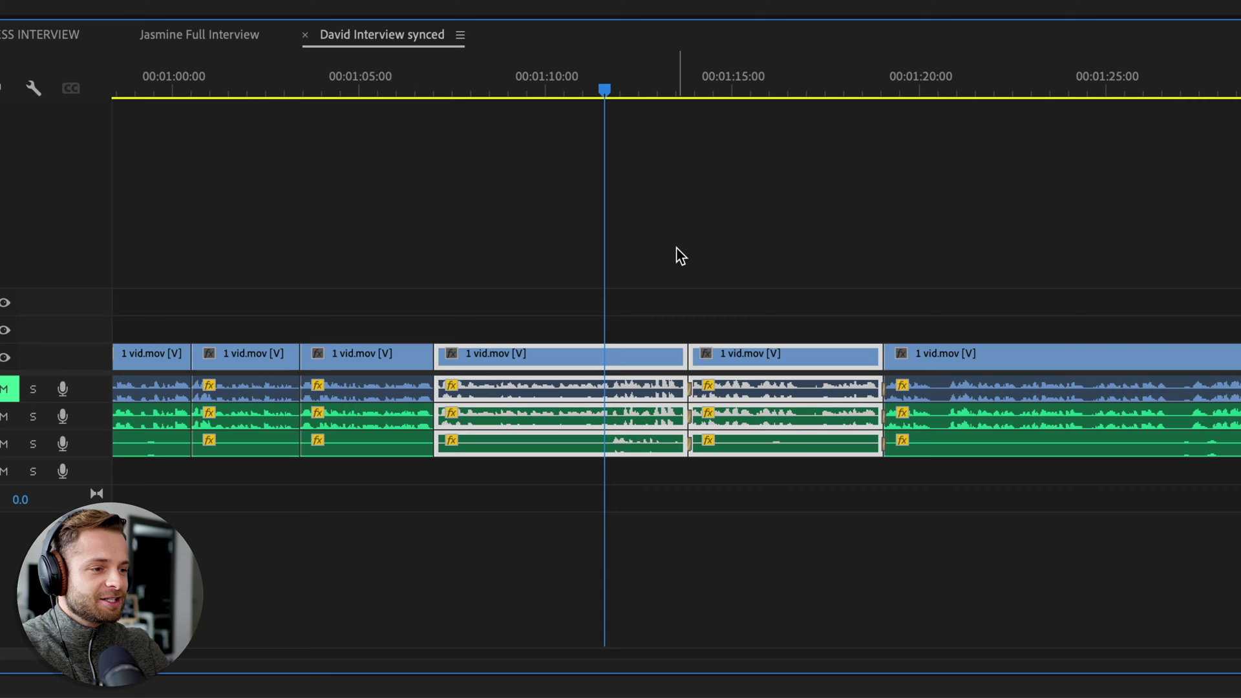
key(shift+d)
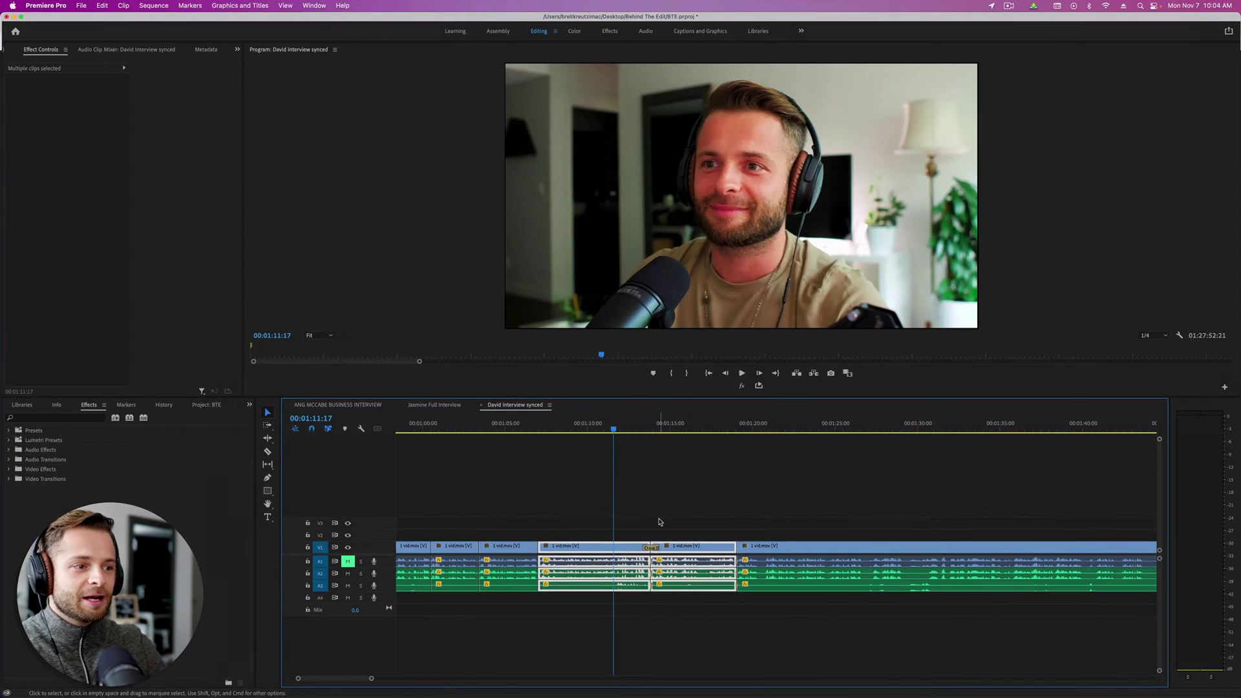
key(equal)
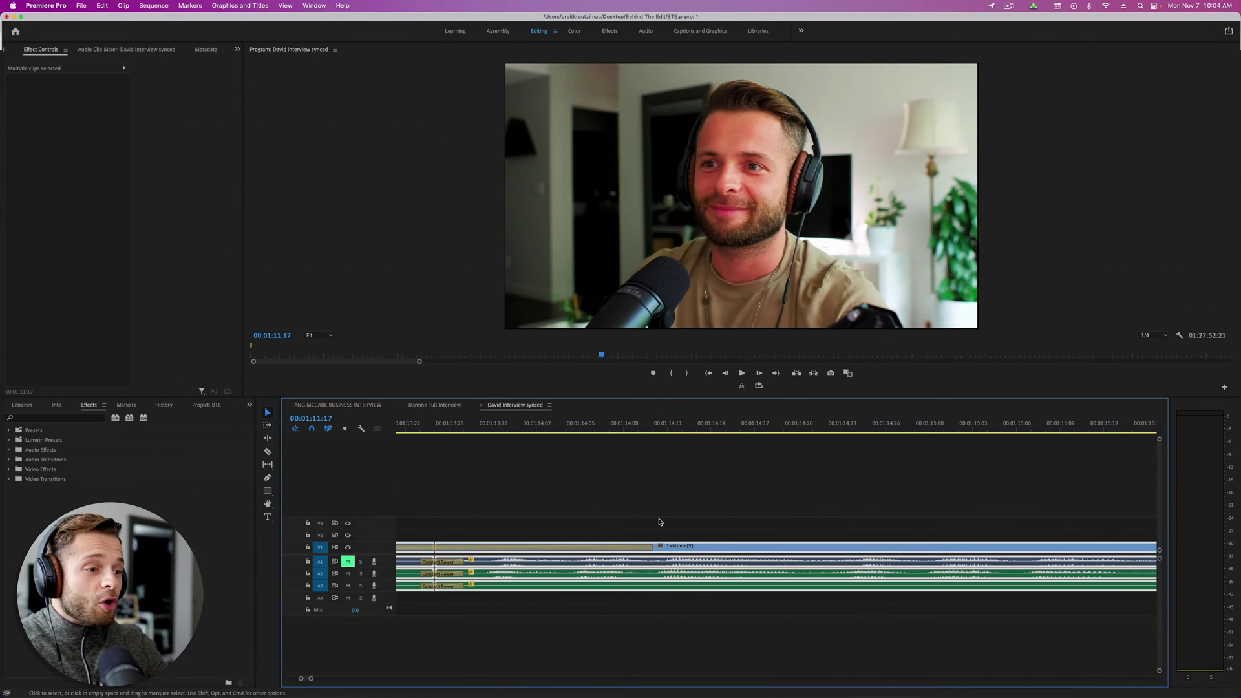
scroll(626, 550, up, 5)
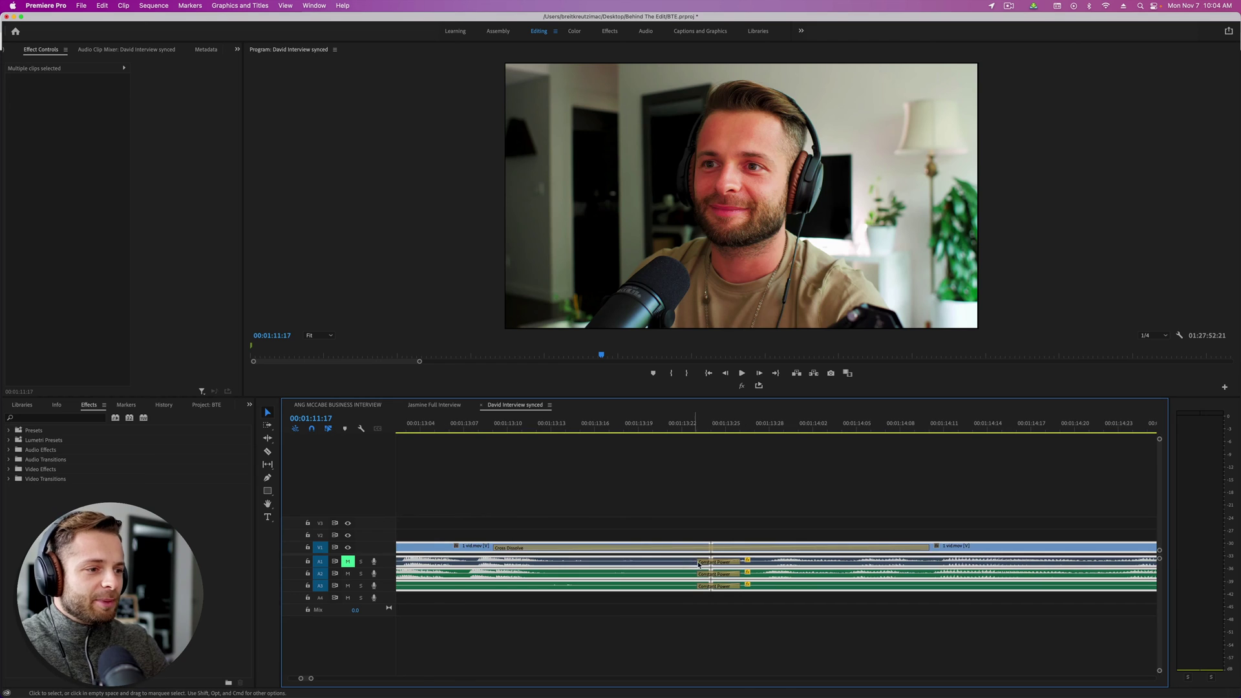
mouse_move(712, 560)
mouse_down()
mouse_move(715, 551)
mouse_move(464, 565)
mouse_up()
scroll(582, 562, down, 5)
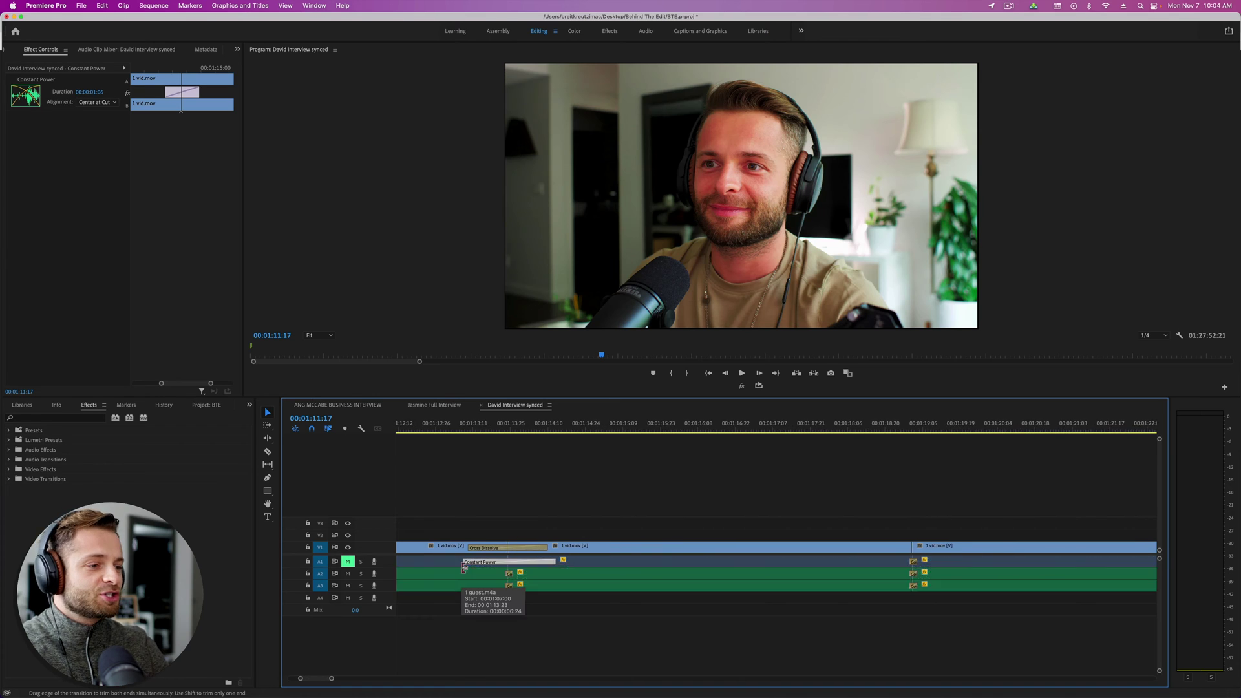
Step: Open Set Default Transition Duration from the Effects panel menu
click(91, 405)
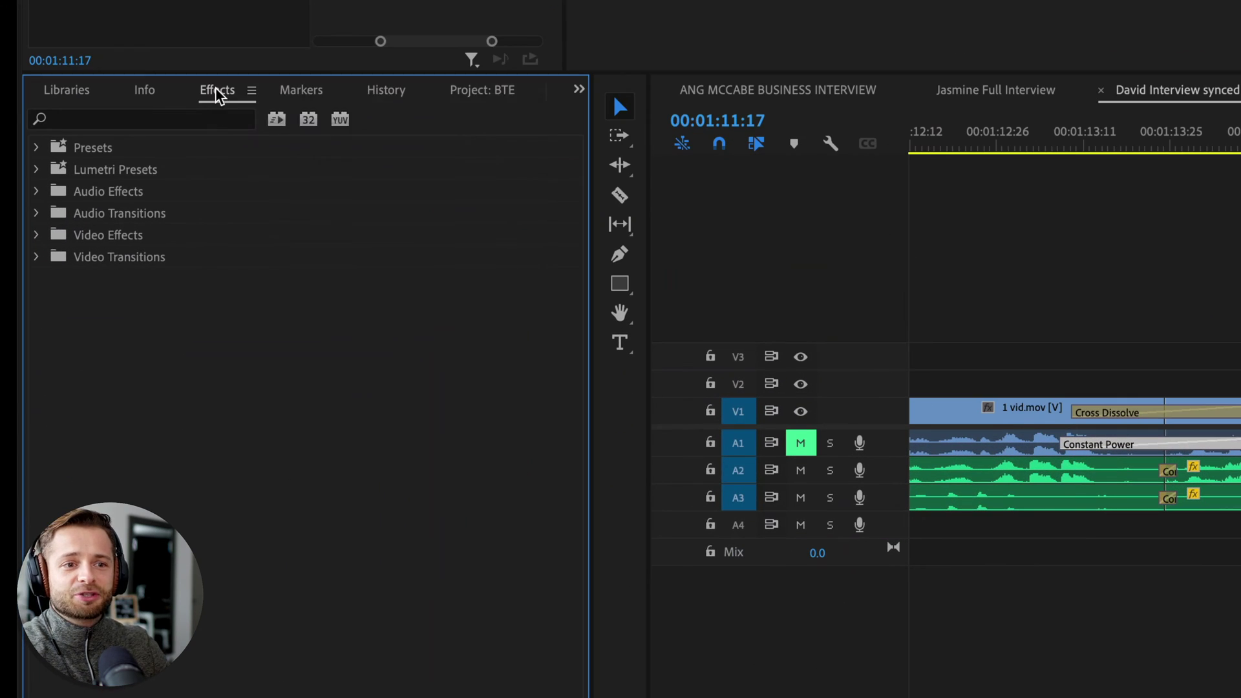
right_click(88, 405)
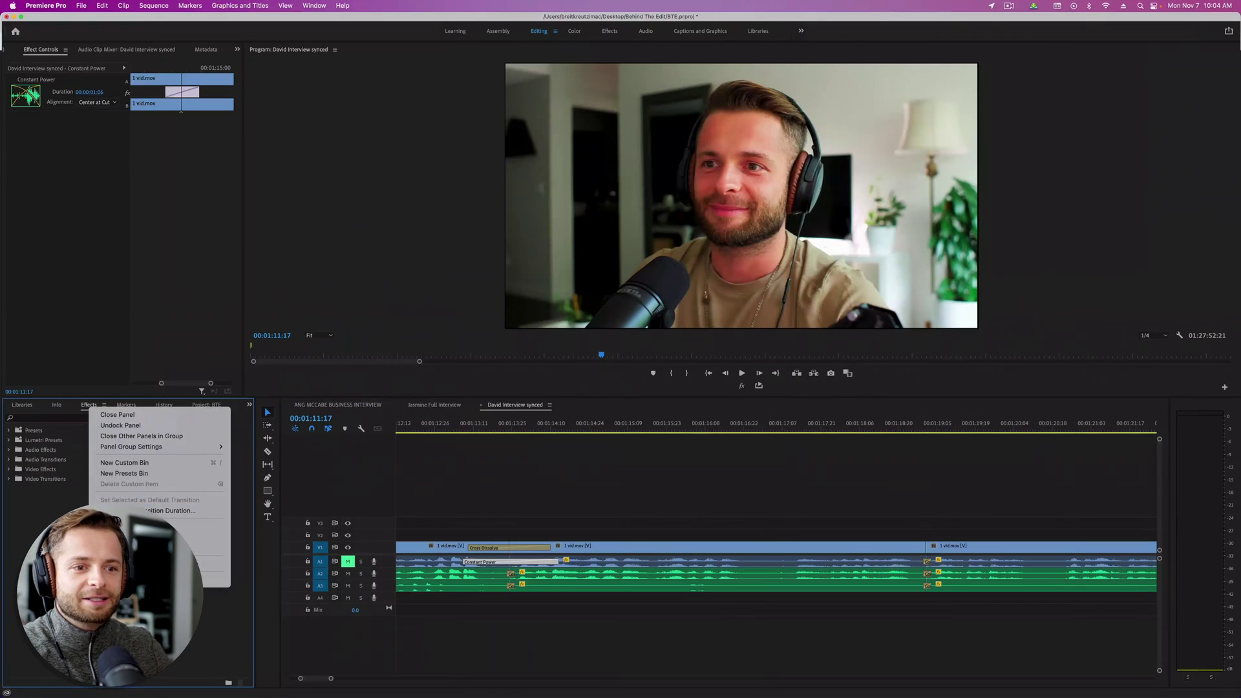
click(166, 511)
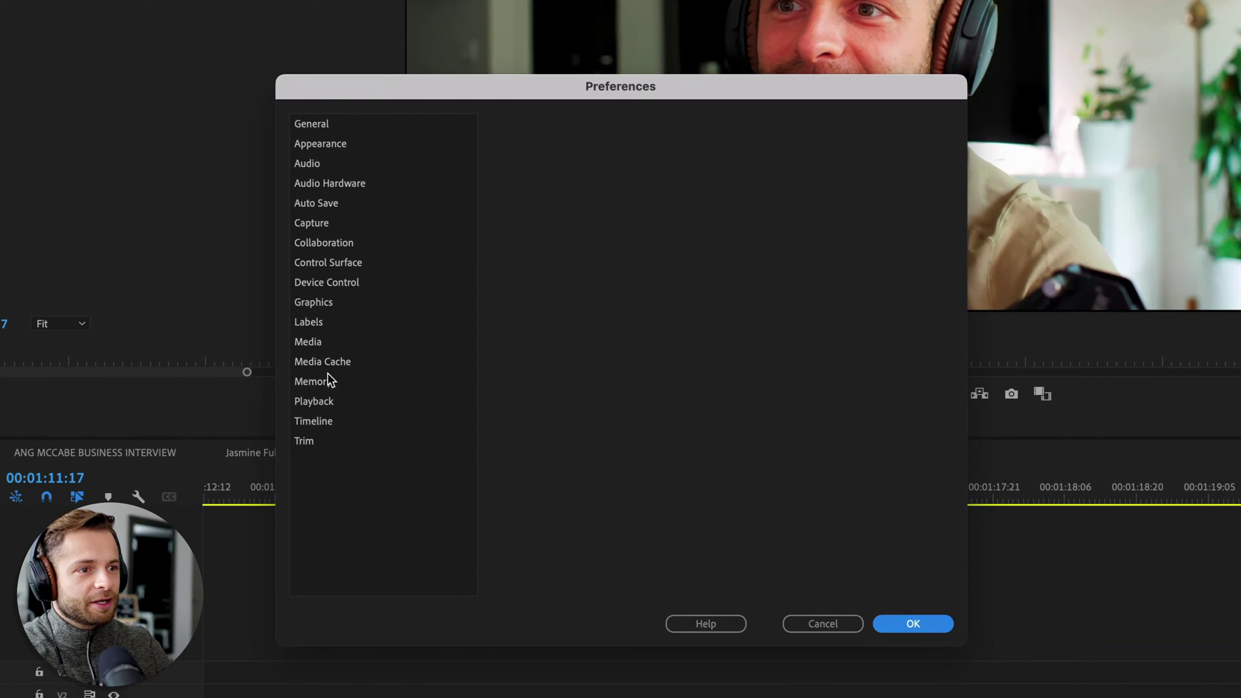
Step: In Timeline preferences, set audio transitions to 0.1 seconds and video transitions to 500 frames
click(321, 423)
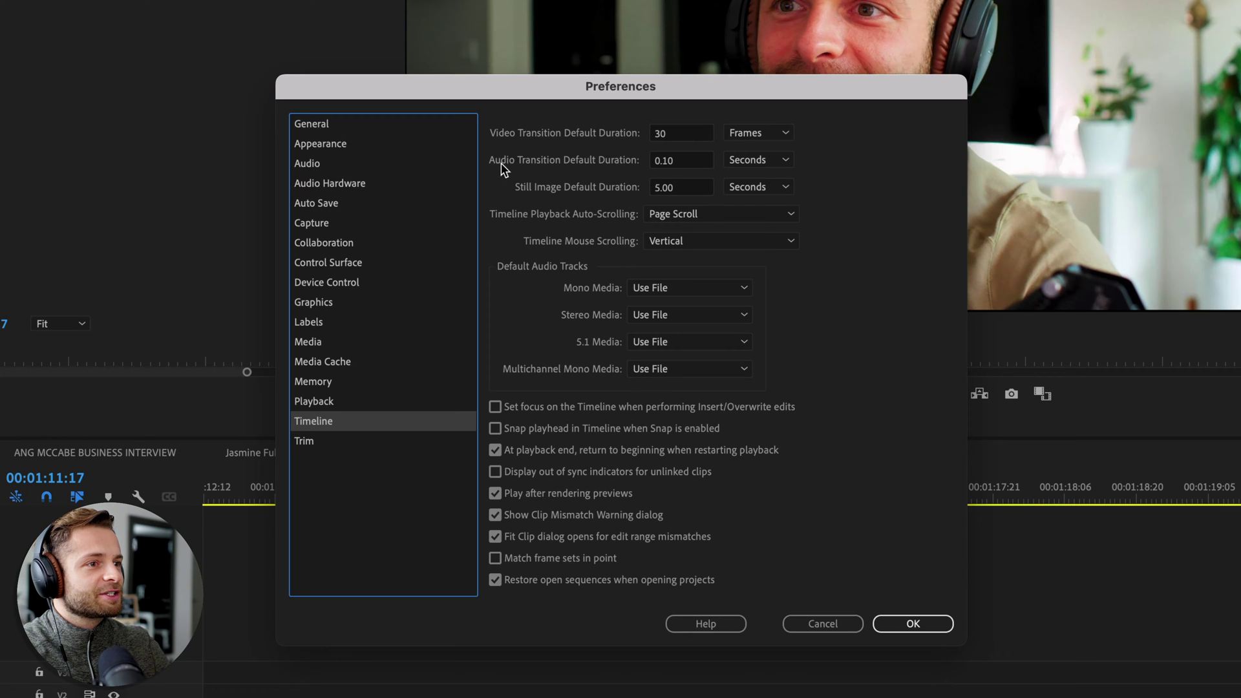
click(674, 156)
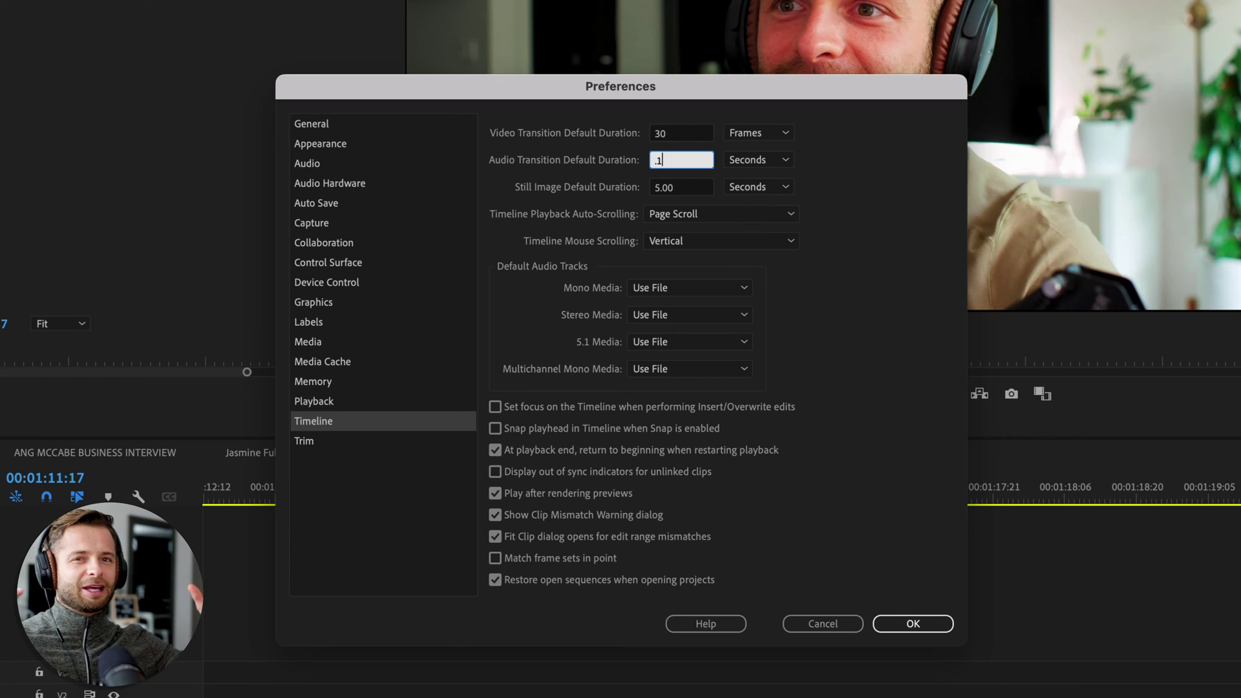
click(681, 135)
text(500)
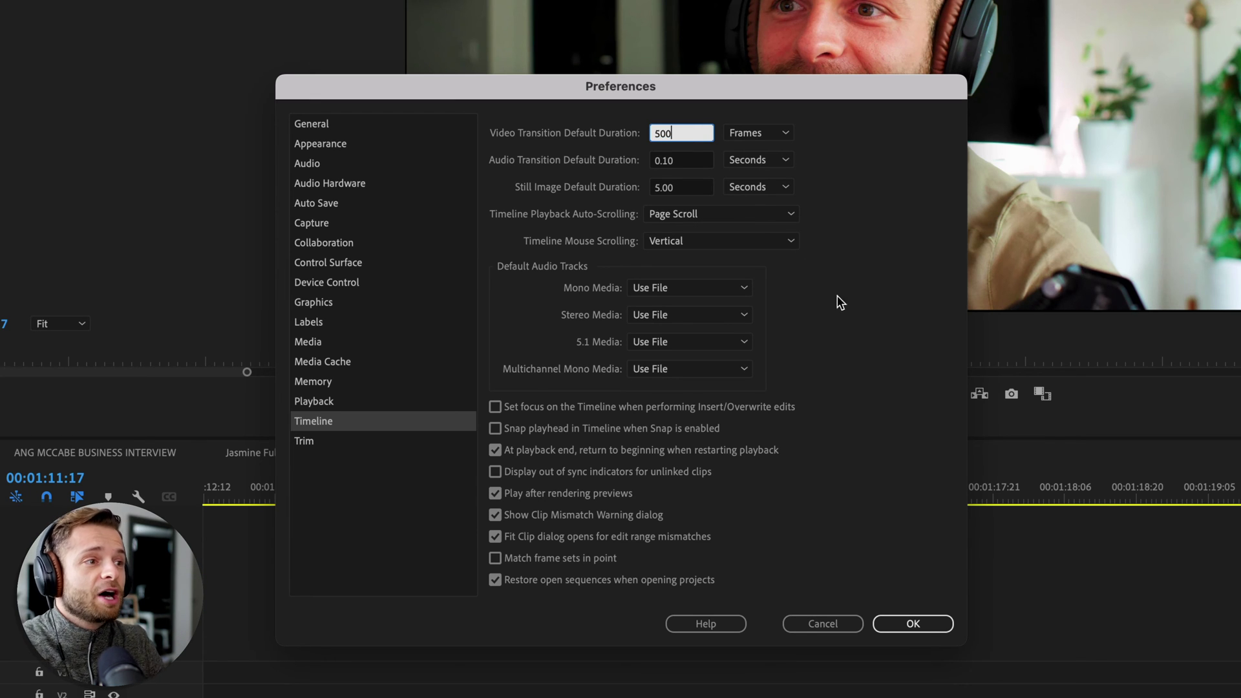
Step: Confirm the new durations, then undo the long 500-frame dissolve on the selected clips
click(913, 623)
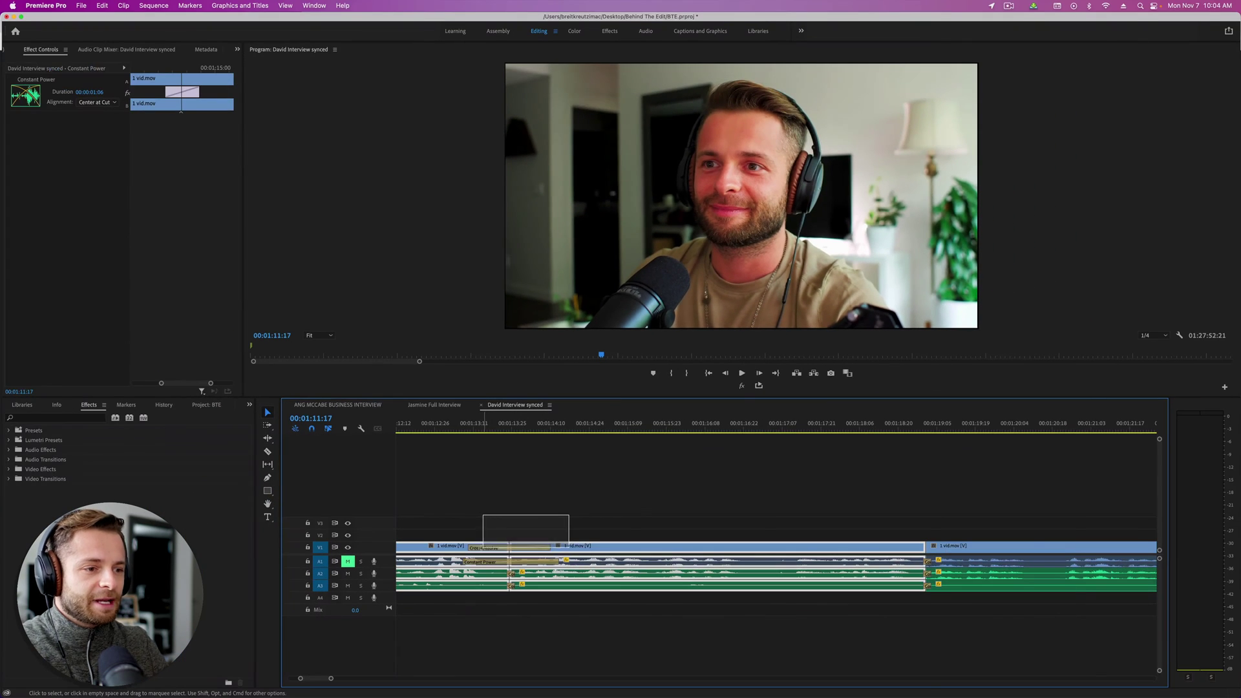
drag(481, 551, 546, 514)
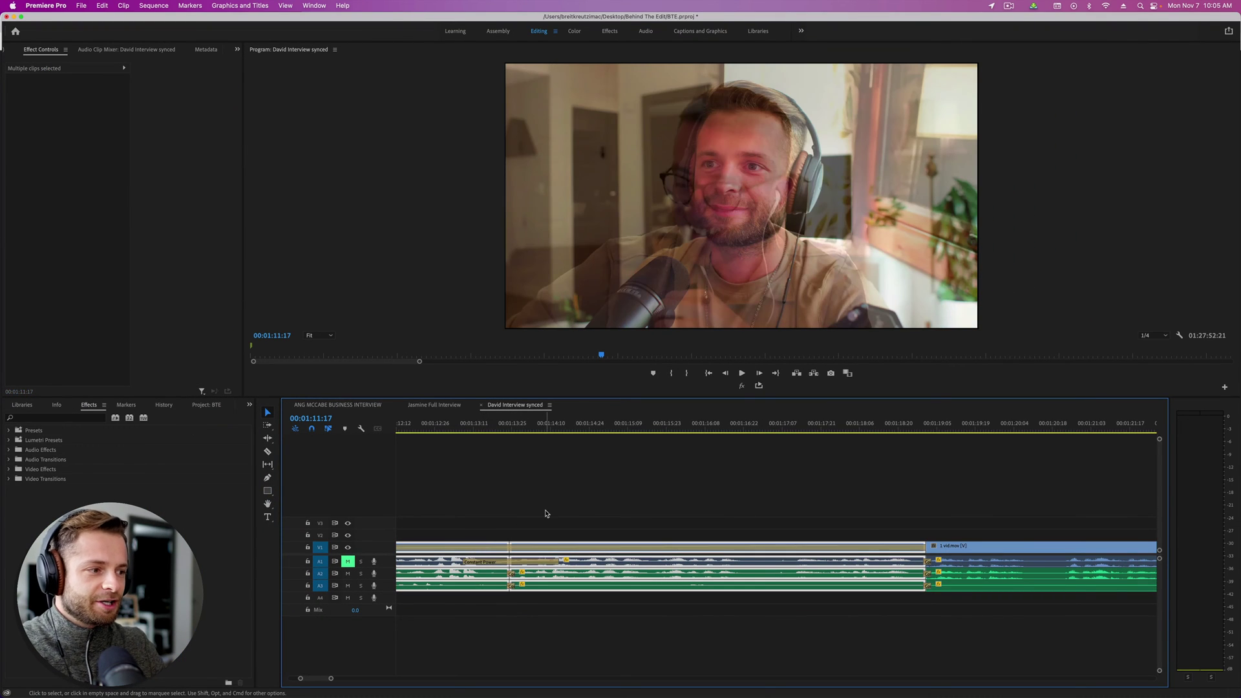
key(minus)
key(minus)
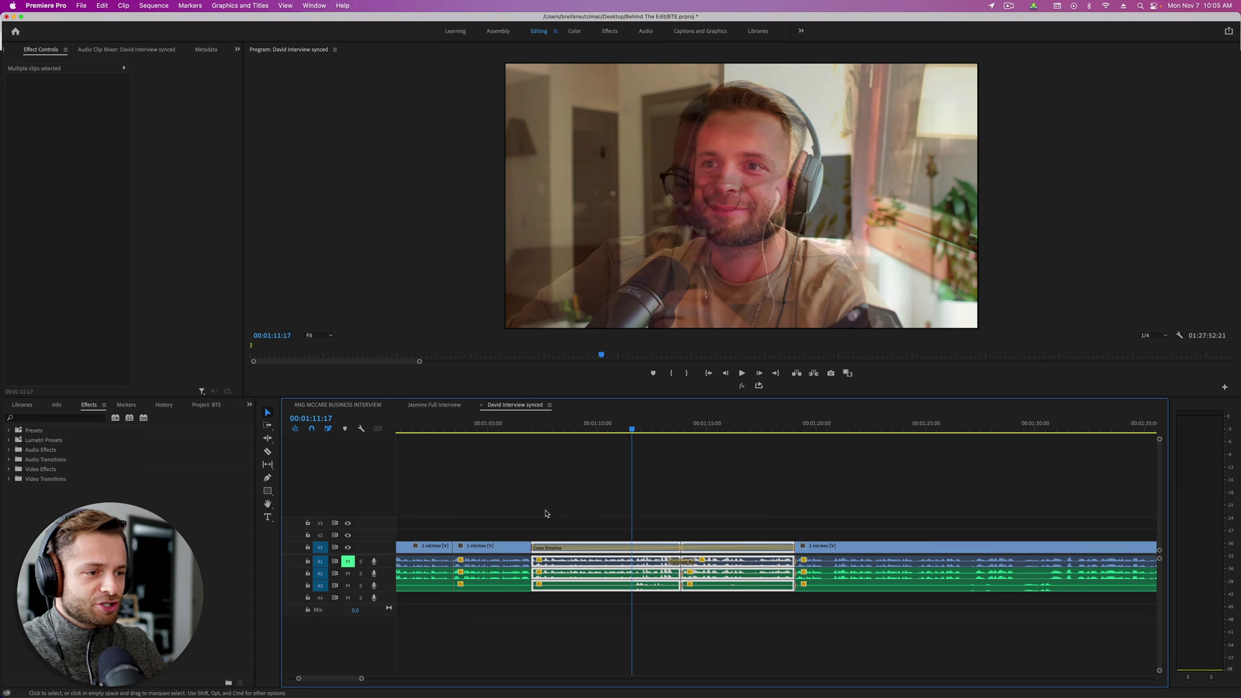
key(super+z)
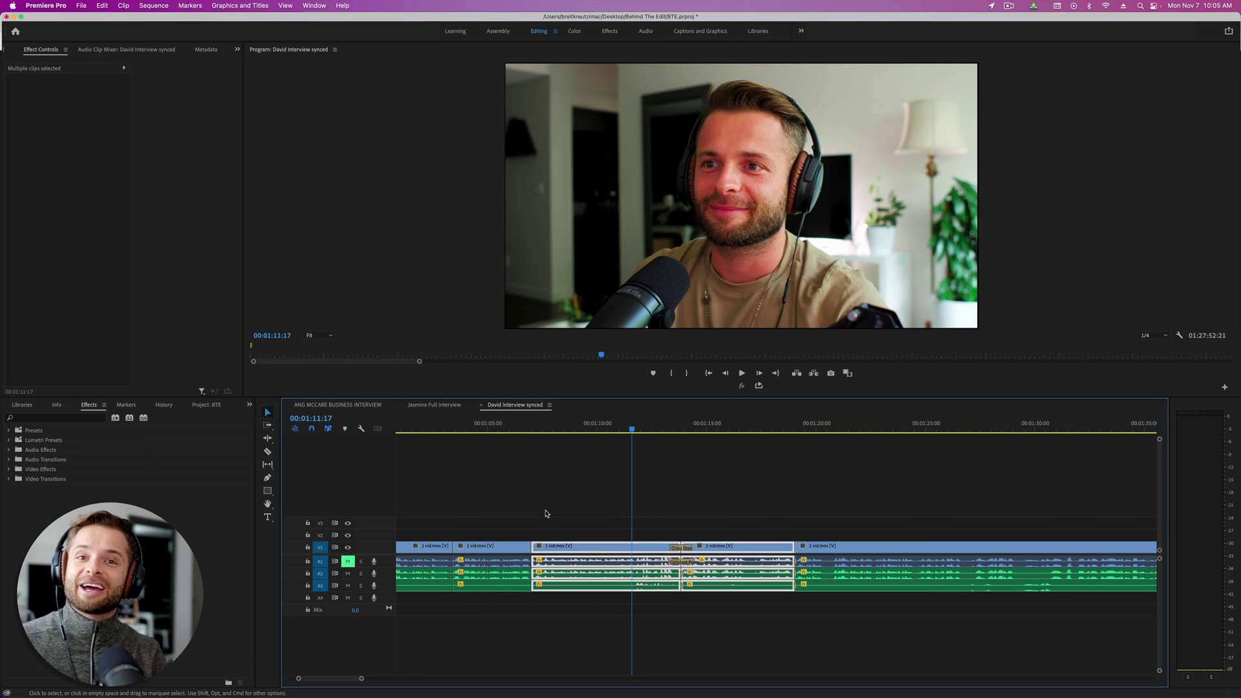